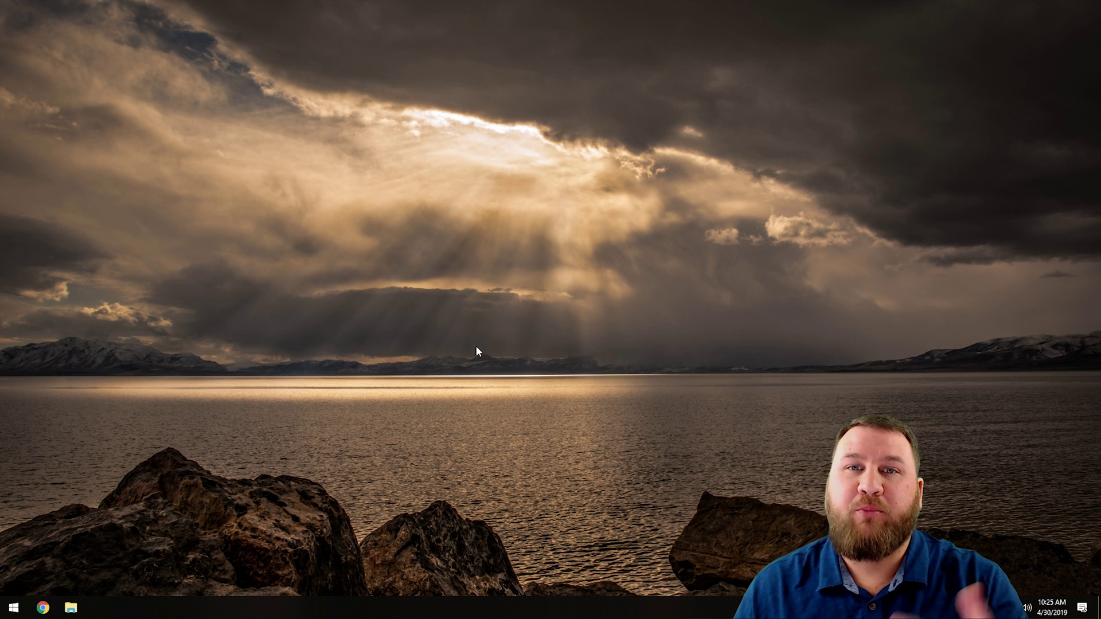
Open File Explorer on This PC to show the connected Galaxy S8+ phone and drives
left_click(72, 608)
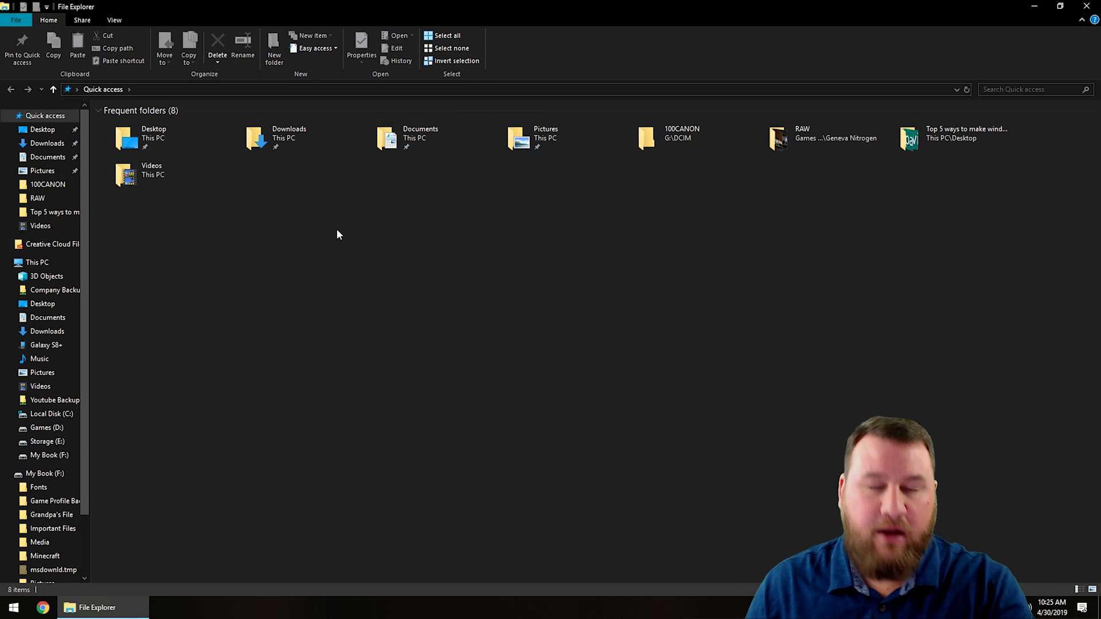
left_click(38, 262)
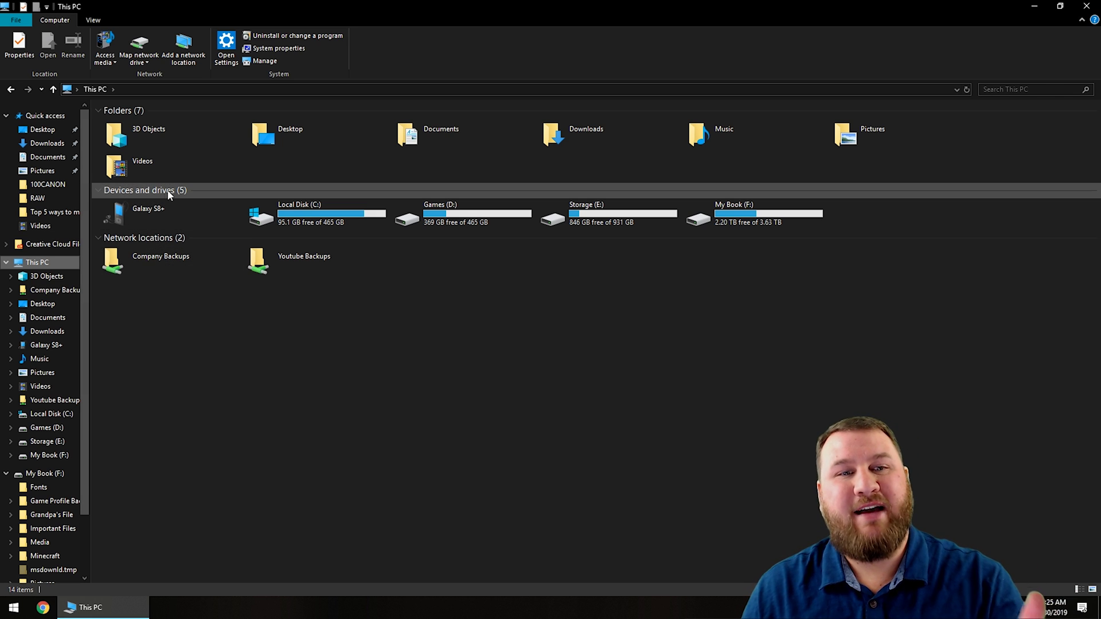
left_click(96, 192)
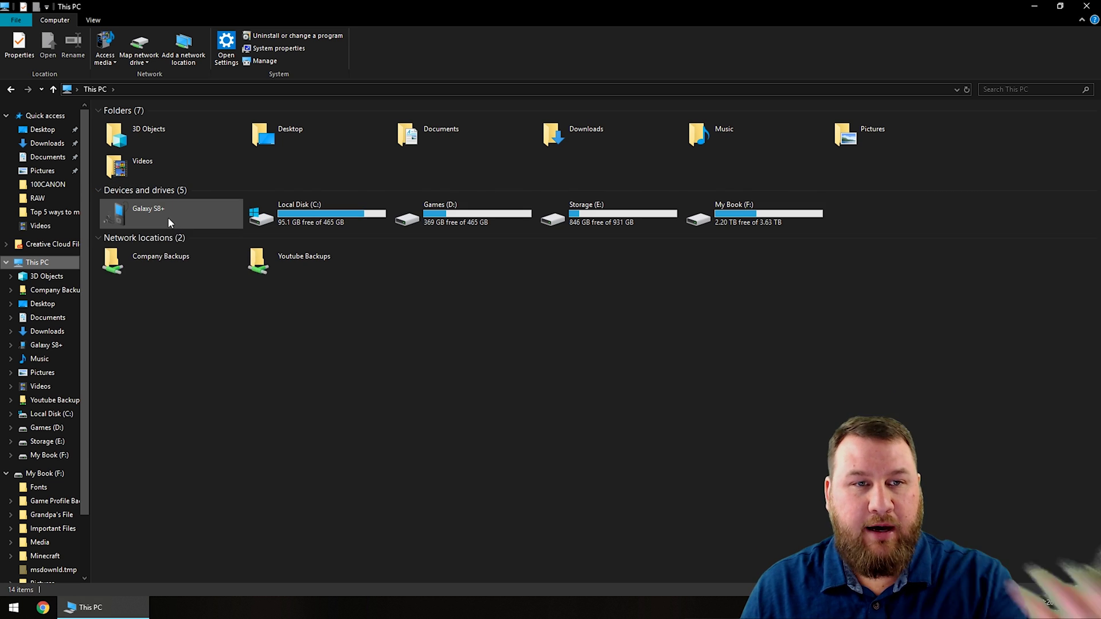
left_click(197, 239)
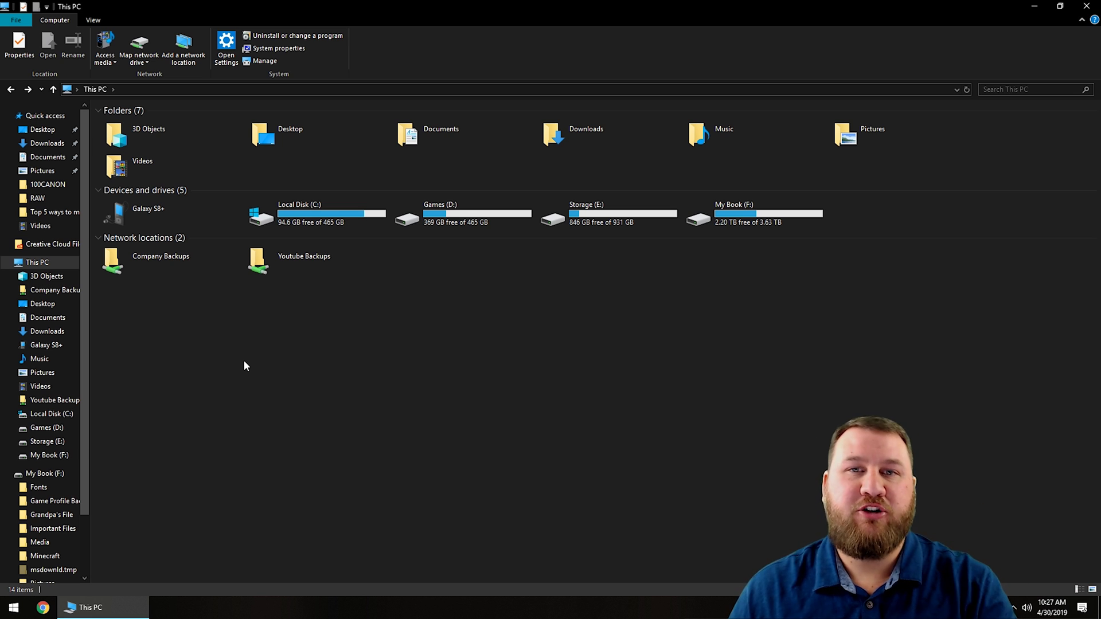
Browse the Galaxy S8+ internal Phone storage into DCIM > Camera
double_click(152, 213)
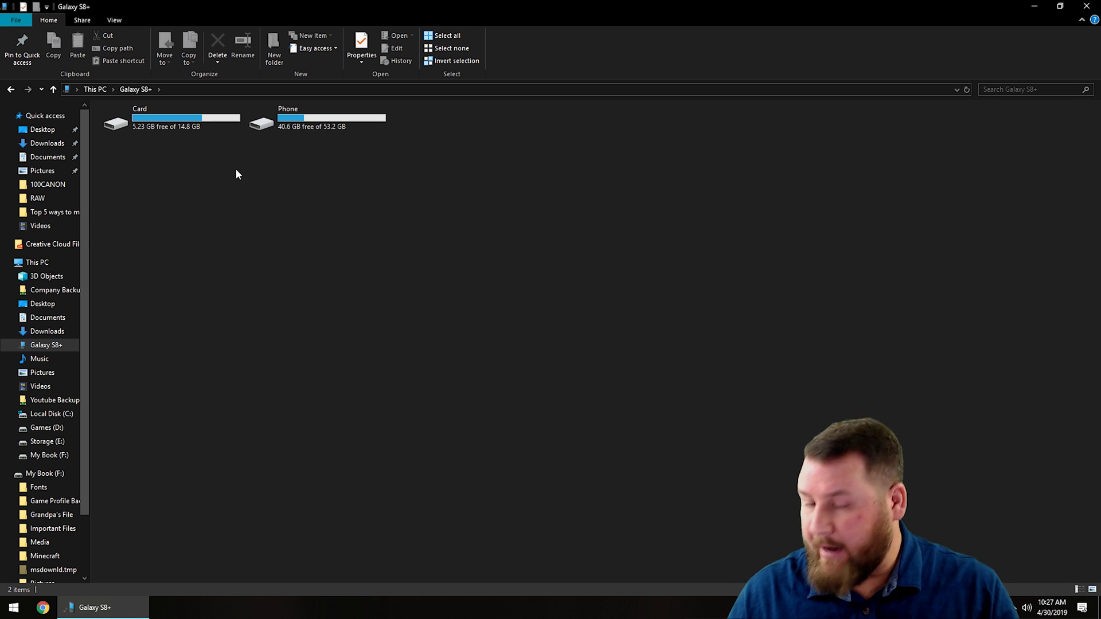
double_click(308, 122)
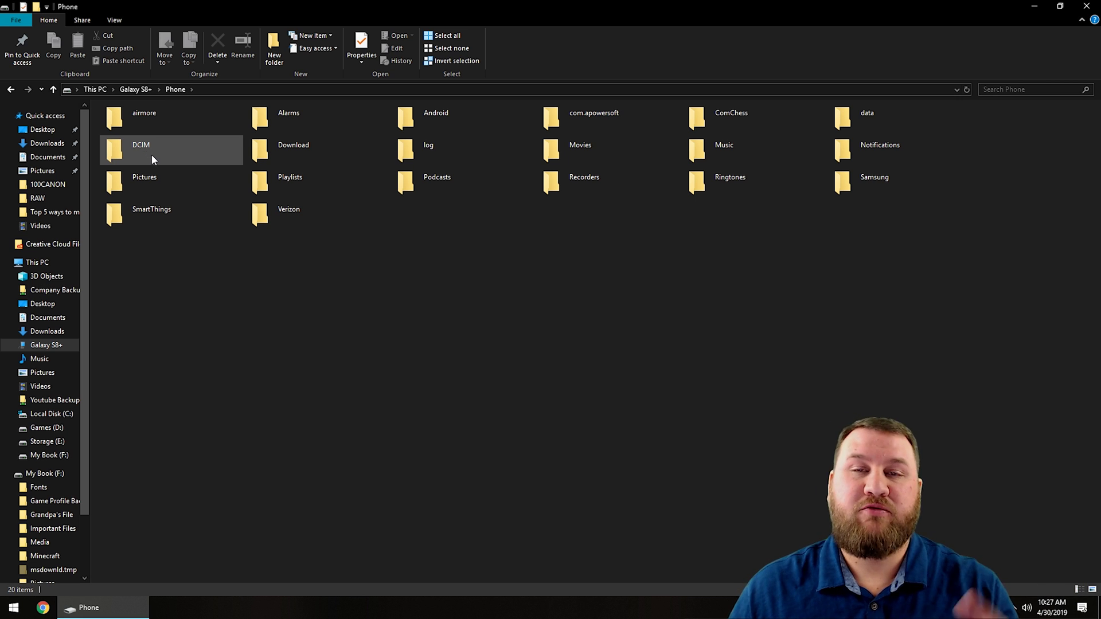
double_click(152, 154)
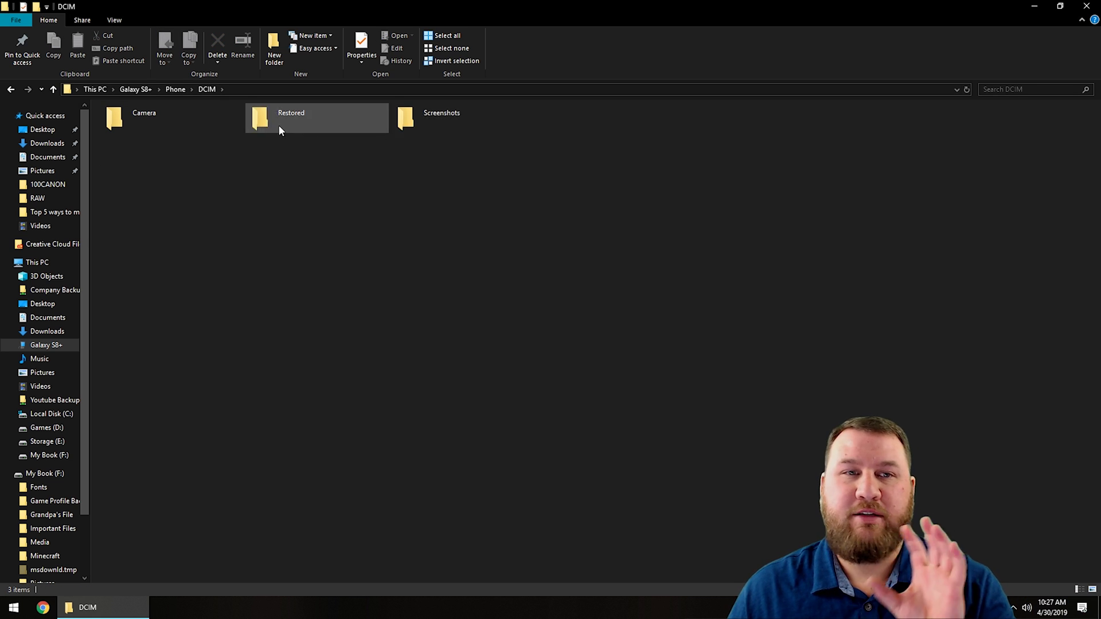
double_click(163, 118)
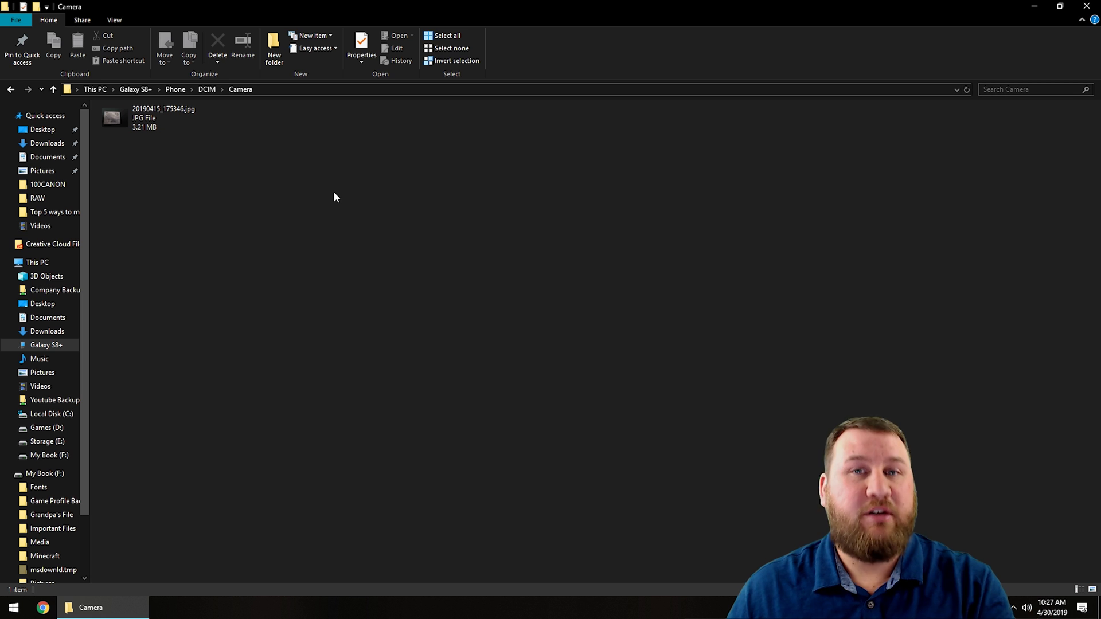
Go back up from the Camera folder to the phone's storage list
key("BackSpace")
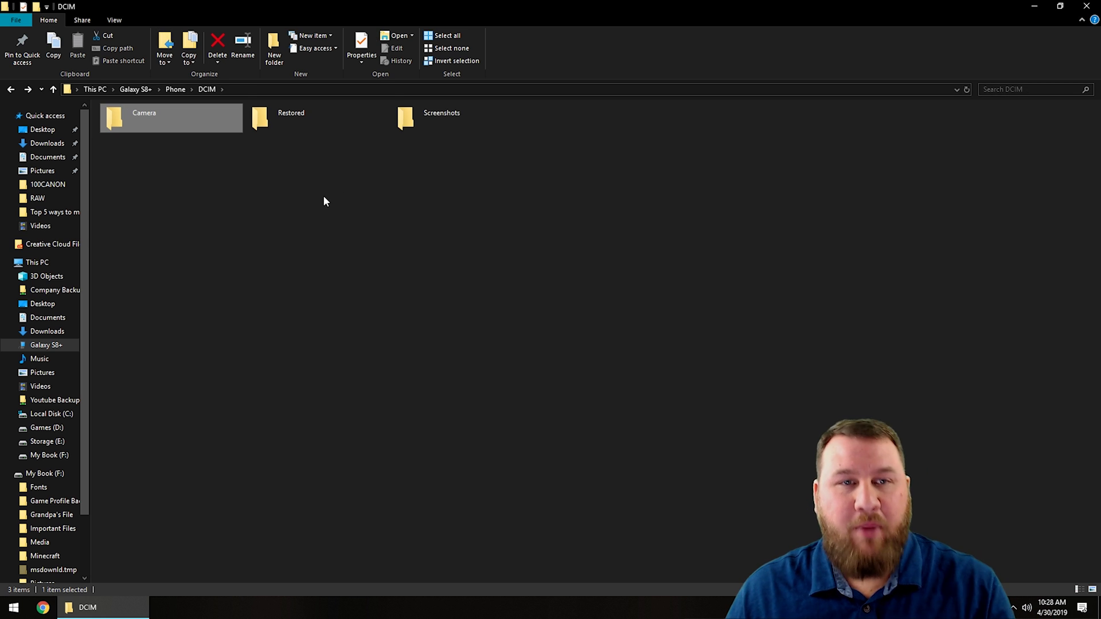
left_click(325, 205)
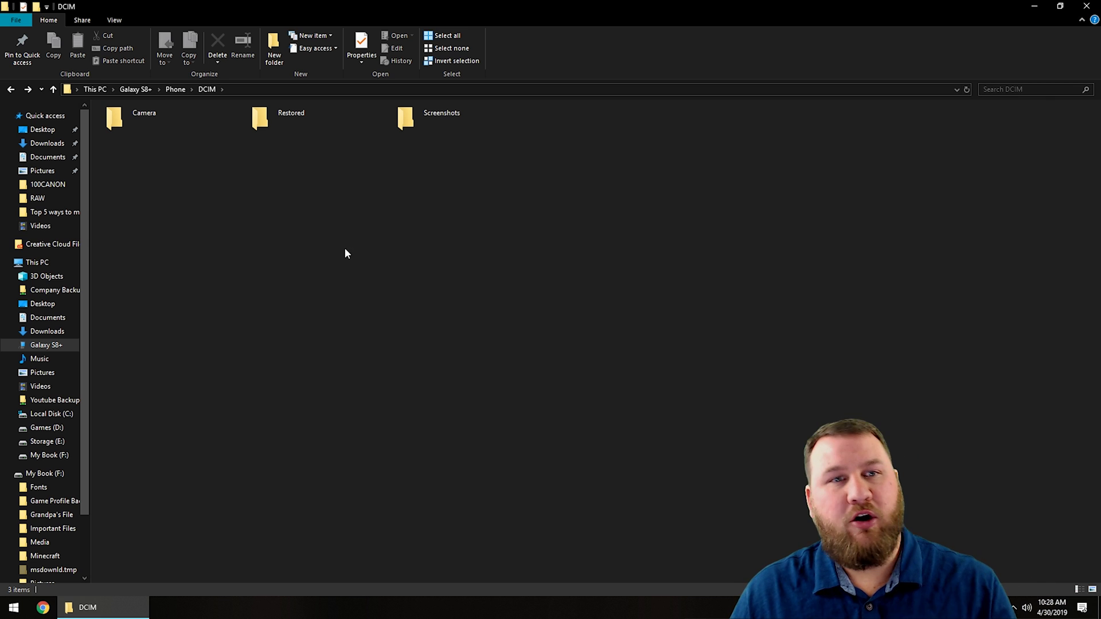
key("BackSpace")
key("BackSpace")
Open the phone's Card storage and its DCIM > Camera folder
double_click(164, 121)
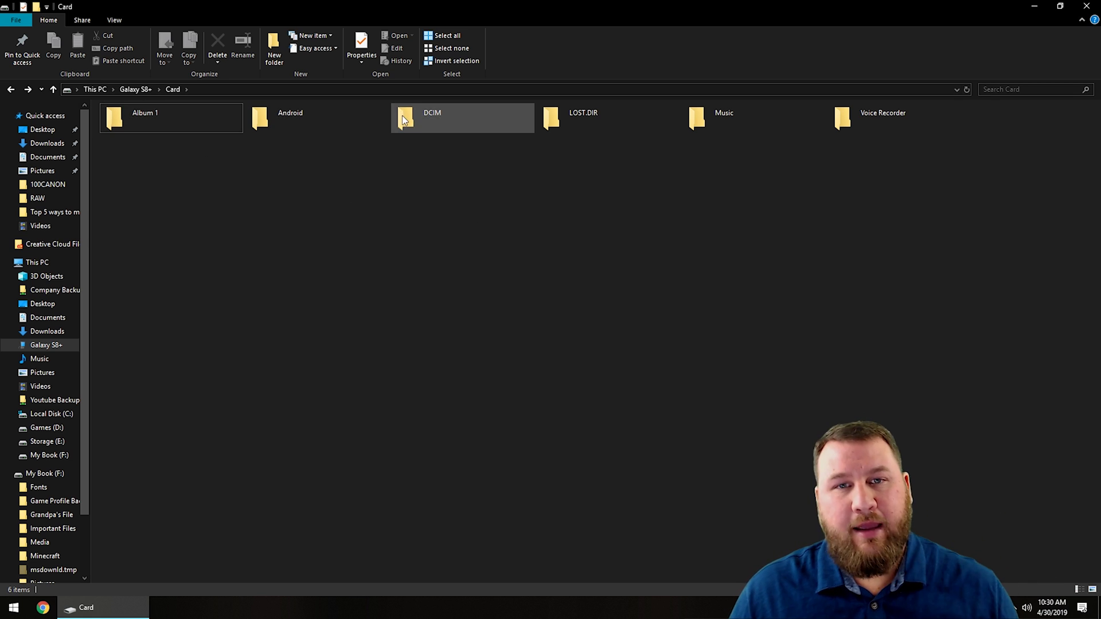
double_click(422, 122)
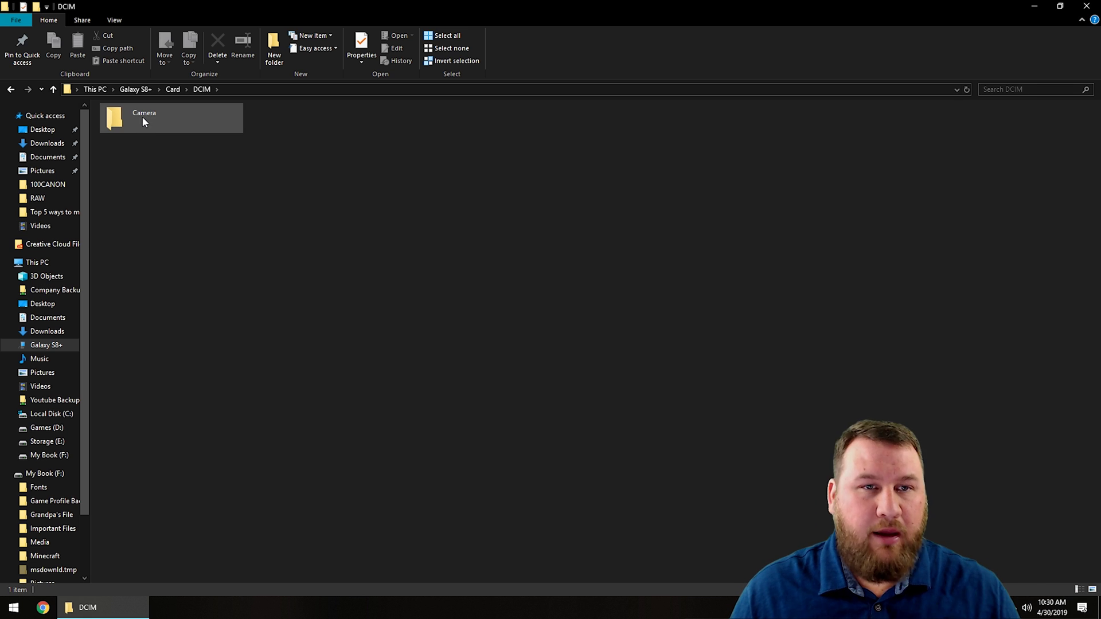
double_click(137, 125)
Select all four IMG photos and drag them toward the Pictures folder
left_click_drag(671, 177, 145, 100)
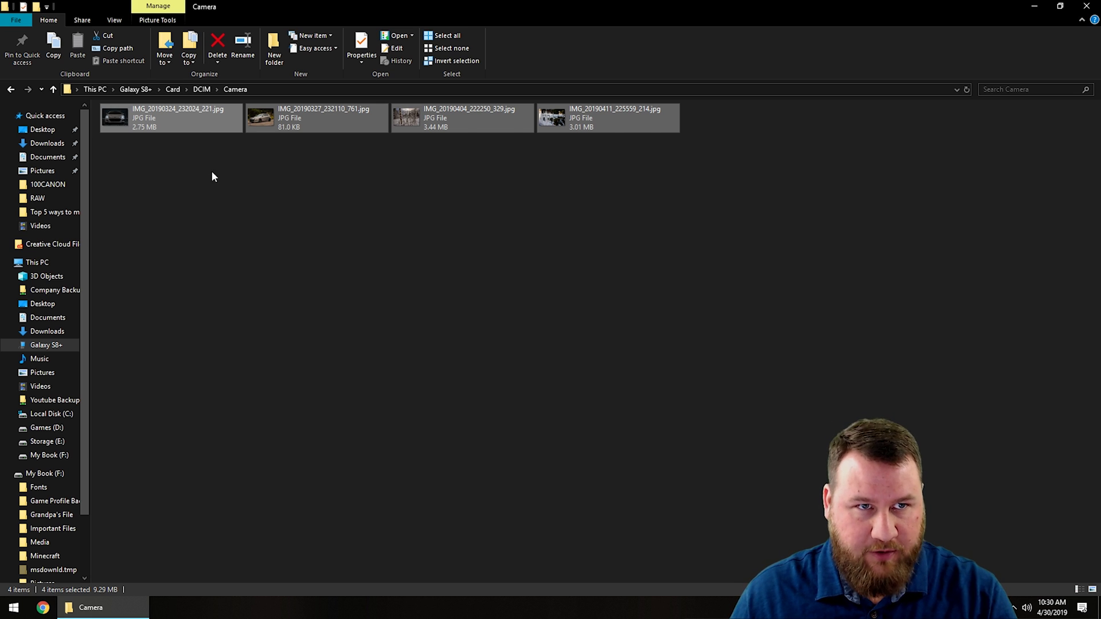
mouse_move(741, 227)
left_mouse_down()
mouse_move(154, 114)
mouse_move(118, 97)
left_mouse_up()
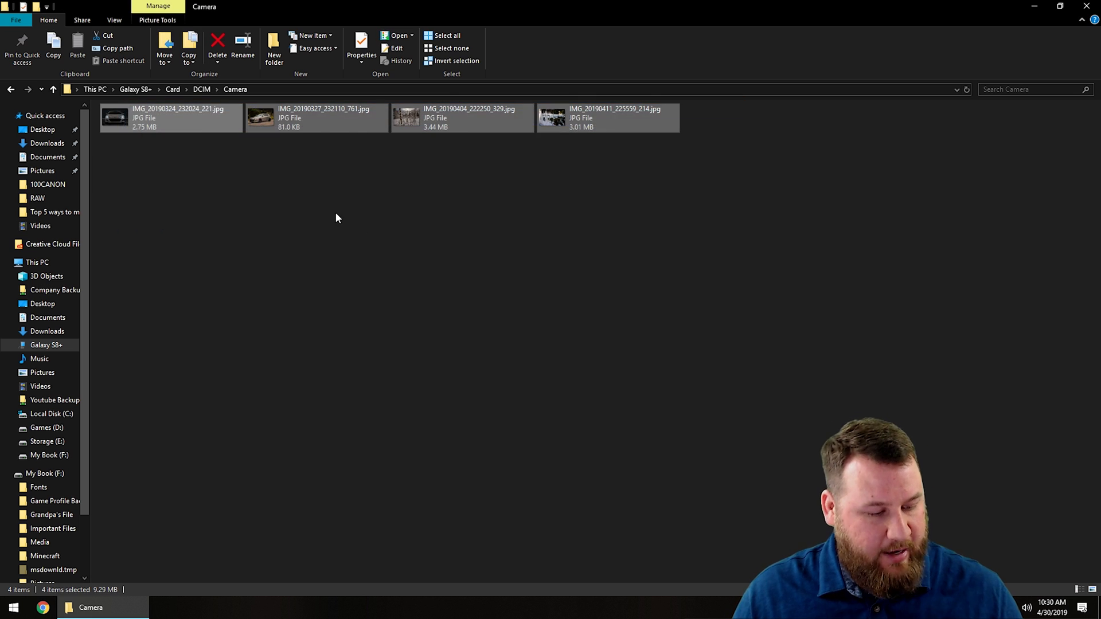
left_click(360, 230)
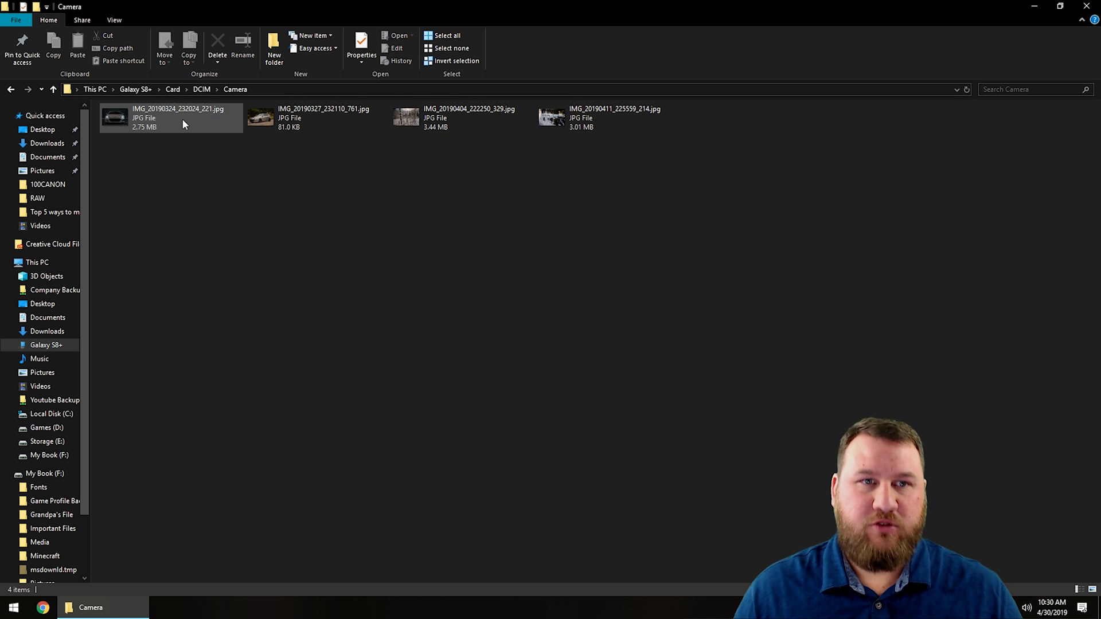
left_click(142, 128)
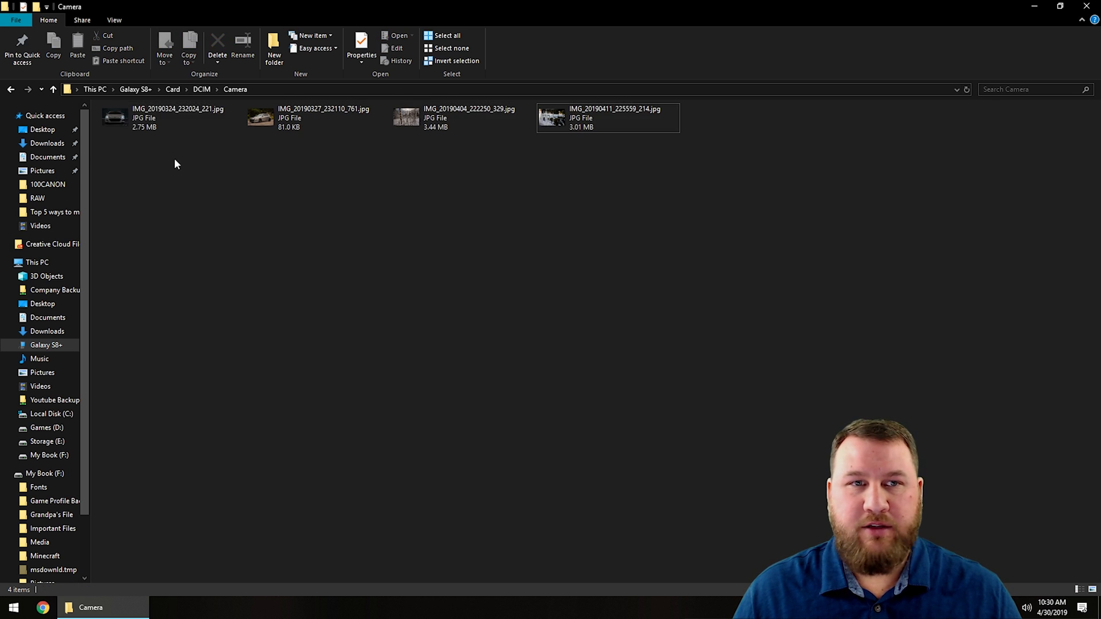
left_click(621, 128, "shift")
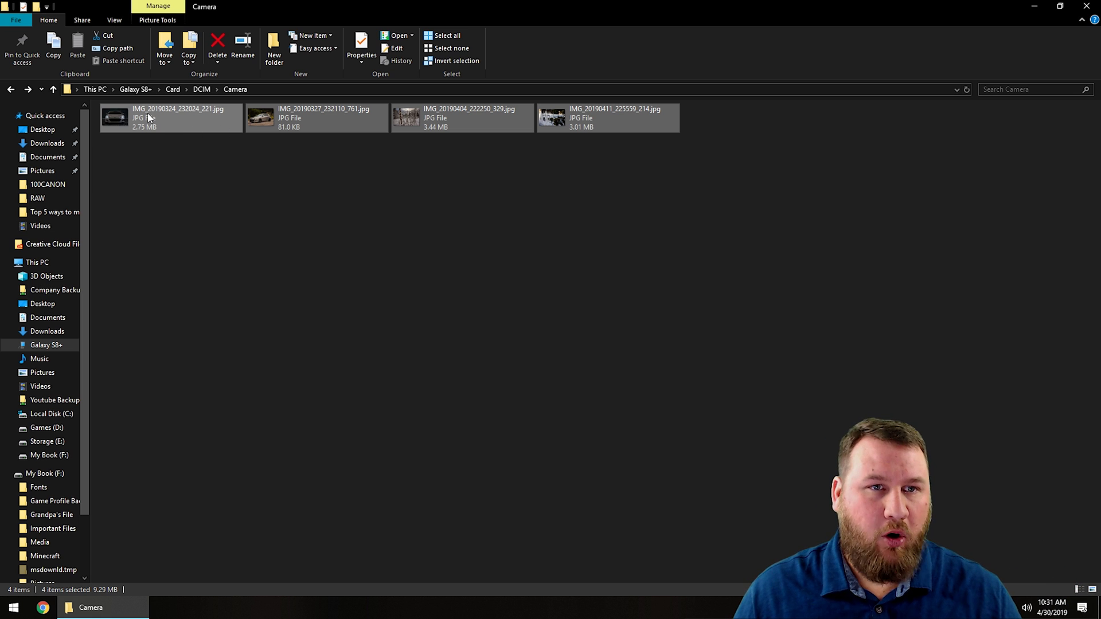
mouse_move(147, 113)
left_mouse_down()
mouse_move(159, 329)
mouse_move(40, 375)
left_mouse_up()
Drop the four photos into Pictures, then reselect them and copy them
left_click(42, 373)
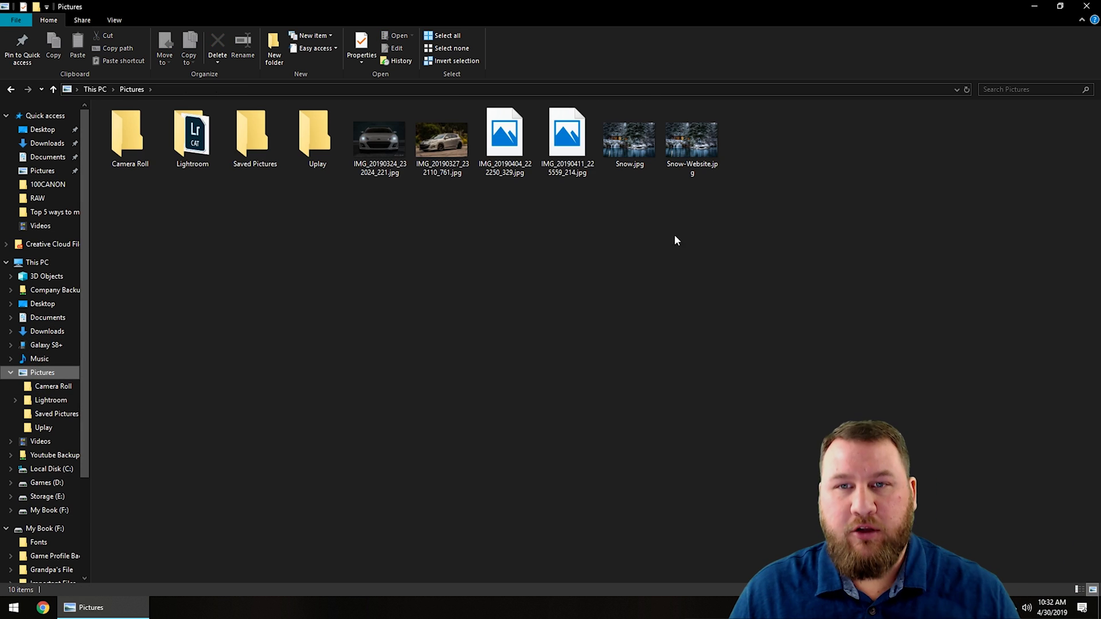
left_click_drag(594, 211, 369, 112)
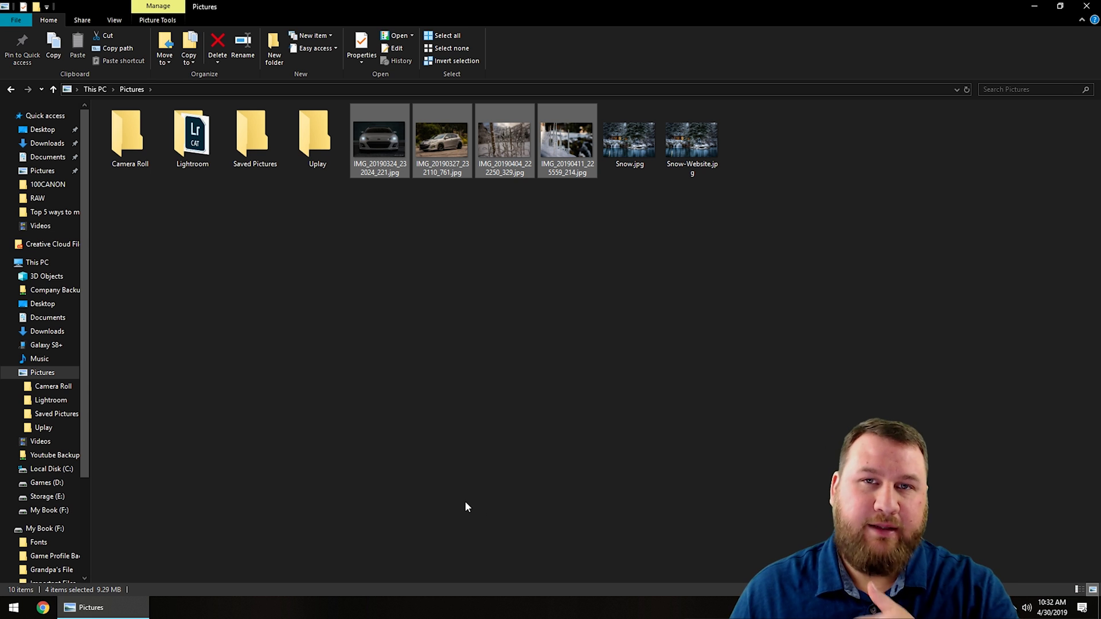
left_click(413, 367)
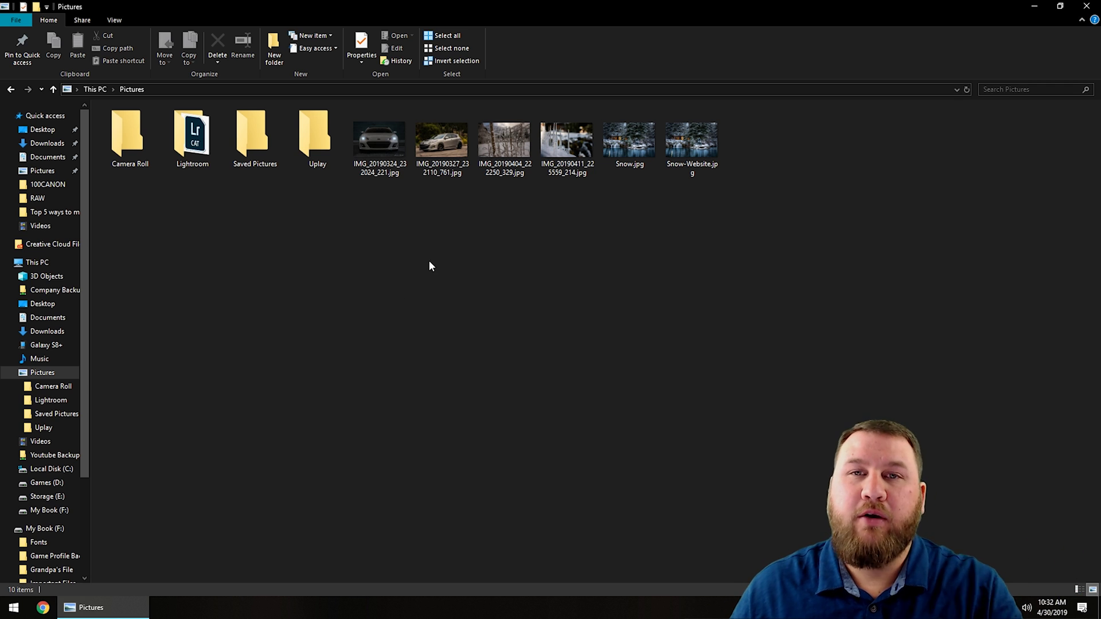
left_click_drag(580, 206, 357, 151)
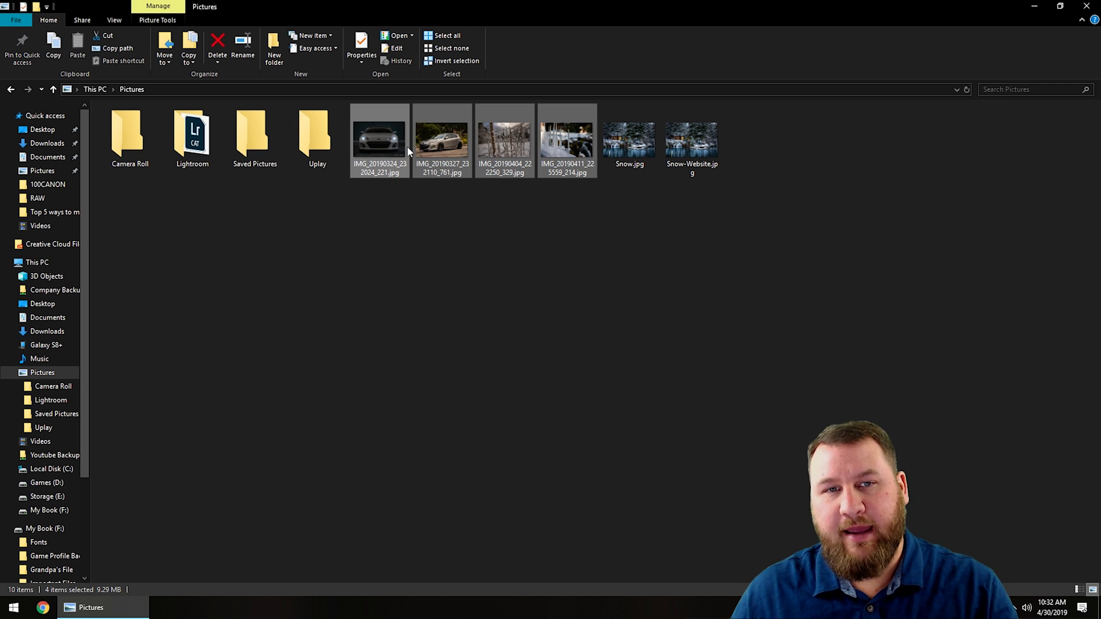
right_click(389, 138)
left_click(256, 410)
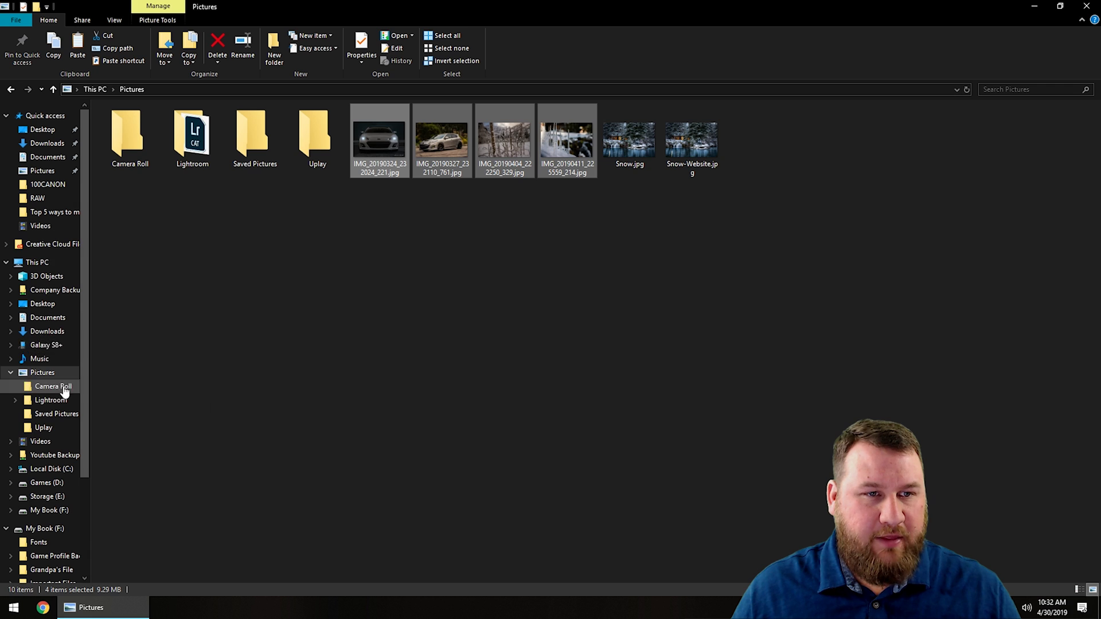
Paste the four copied photos into the card's empty DCIM > Camera folder
left_click(46, 345)
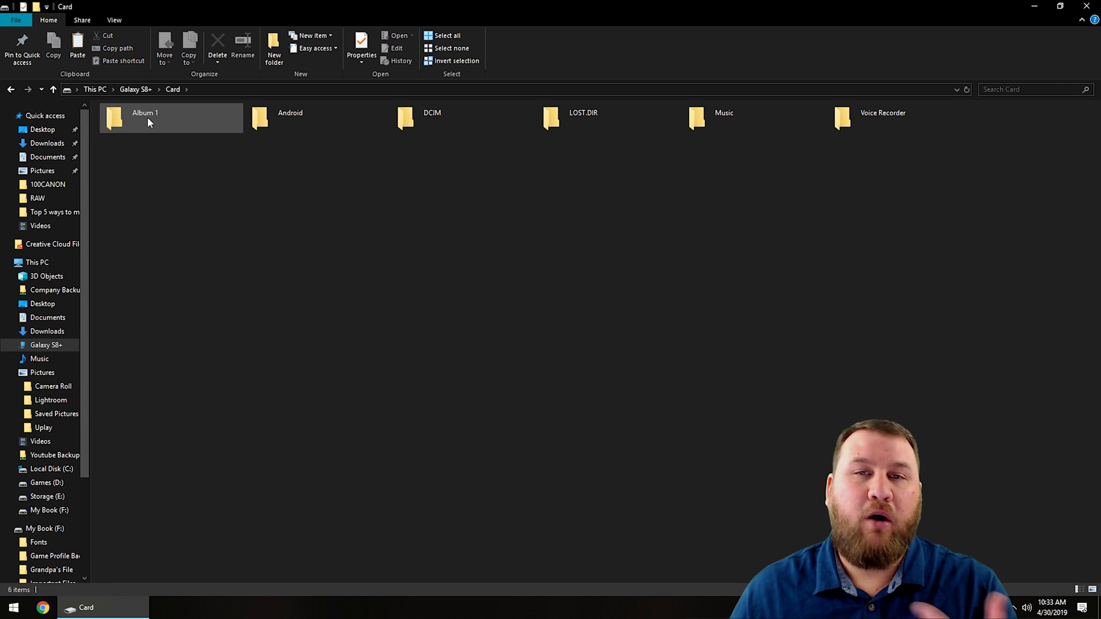
double_click(430, 117)
double_click(172, 117)
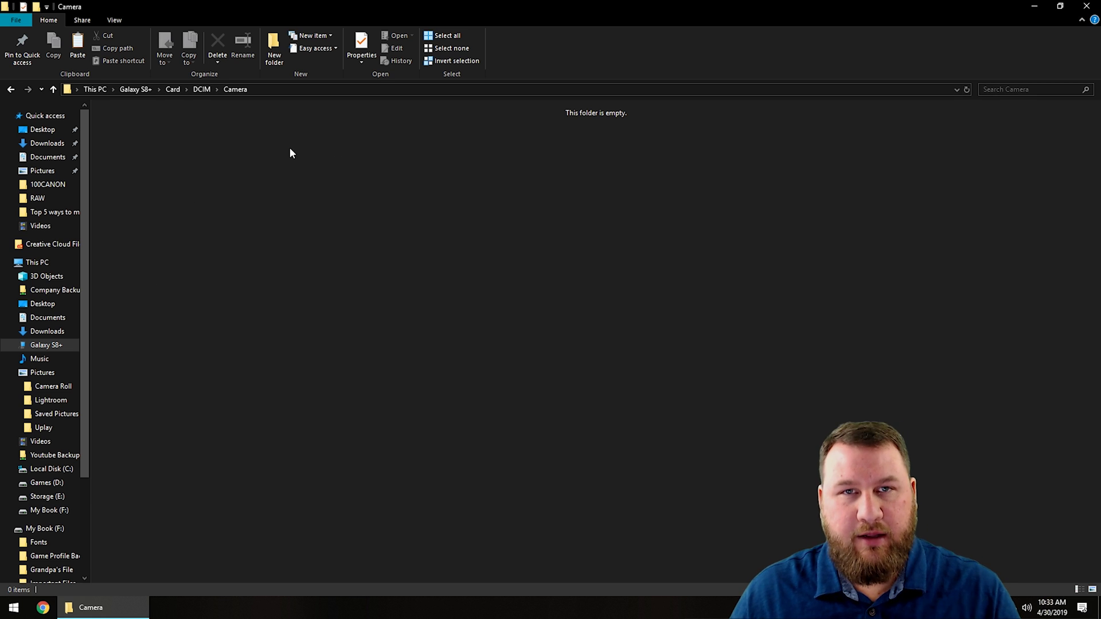
right_click(302, 176)
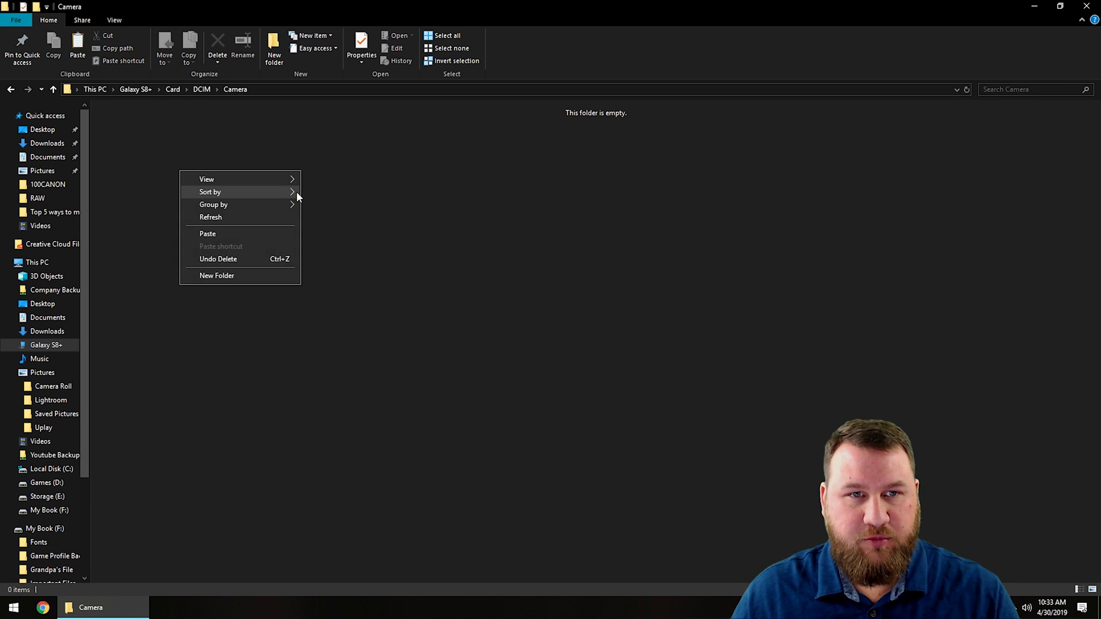
left_click(244, 235)
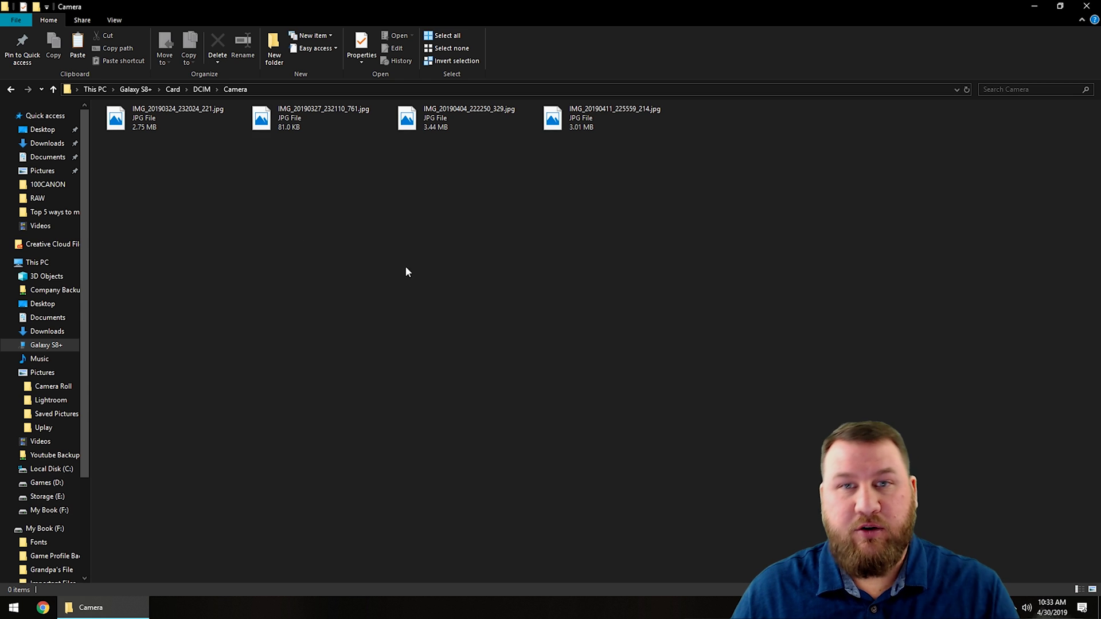